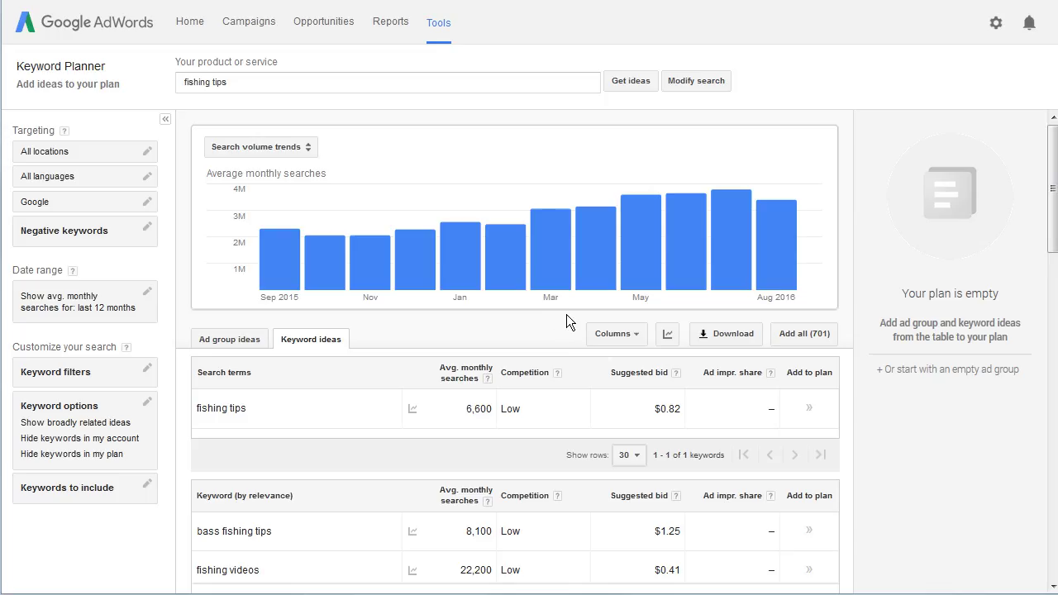
Select the 'fishing tips' search term and place the caret at its end
click(248, 83)
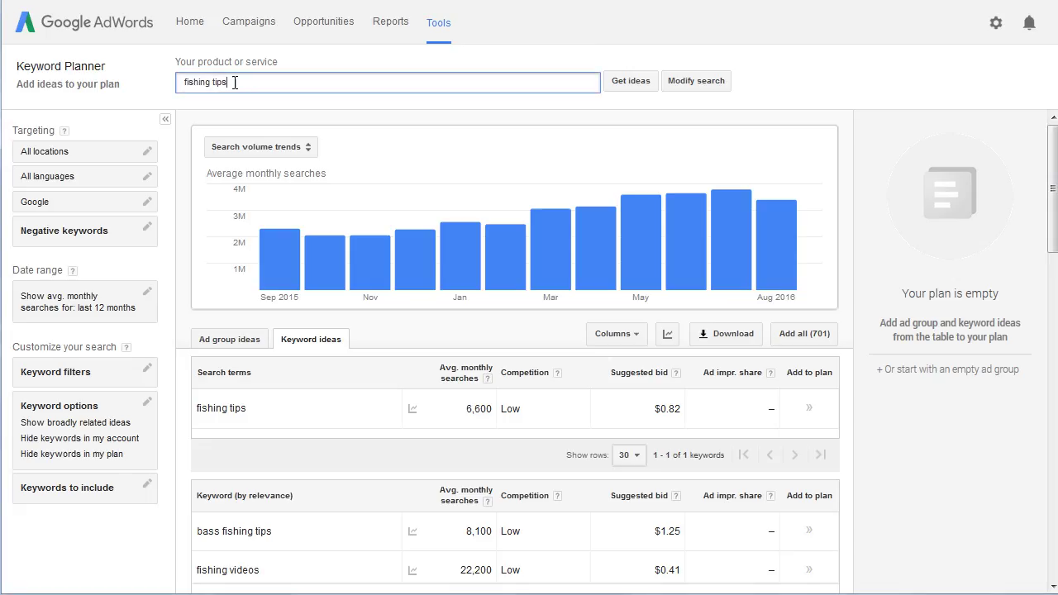
drag(234, 83, 173, 81)
click(246, 86)
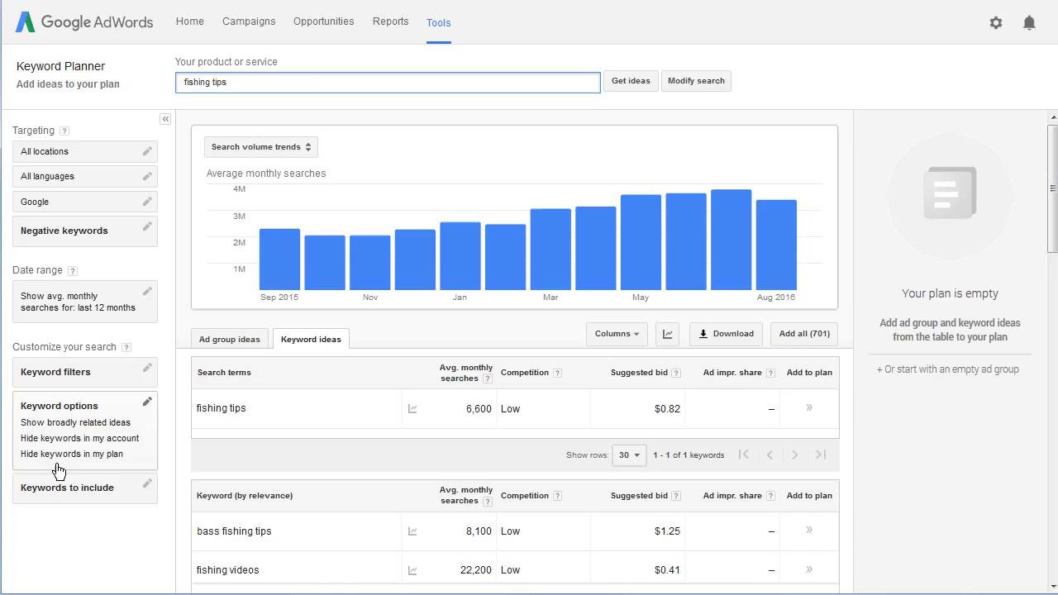
Turn on 'Only show ideas closely related to my search terms' and save the keyword options
click(147, 405)
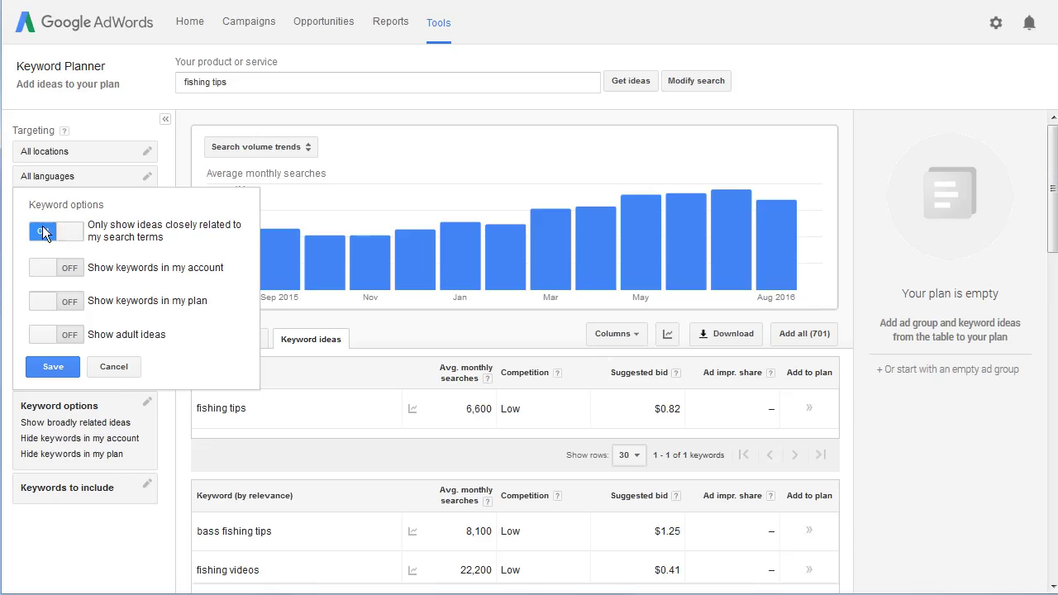
click(50, 371)
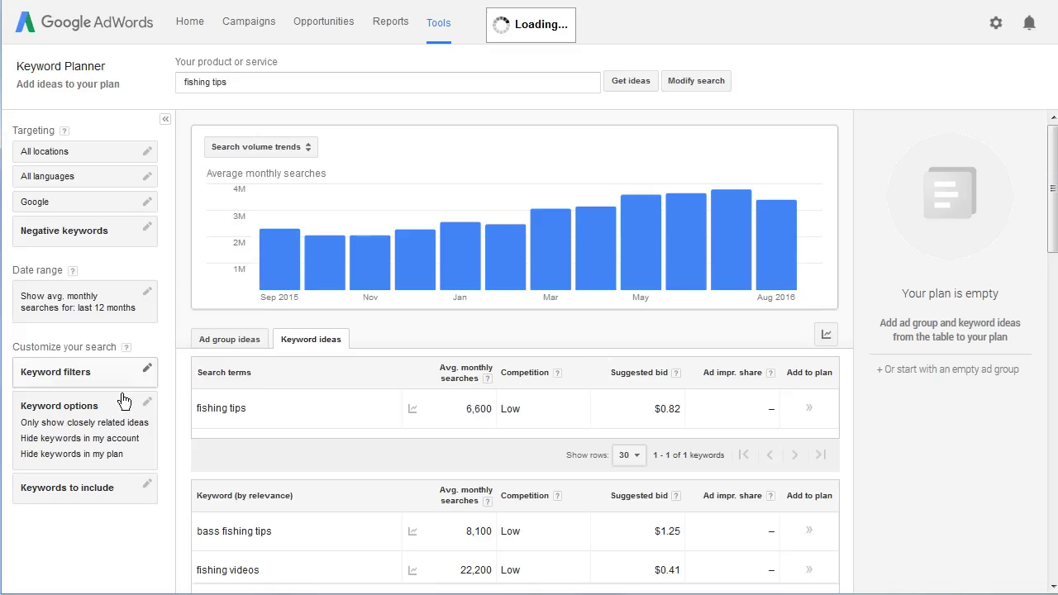
Change the search term from 'fishing tips' to 'fishing tip' and get its keyword ideas
click(243, 82)
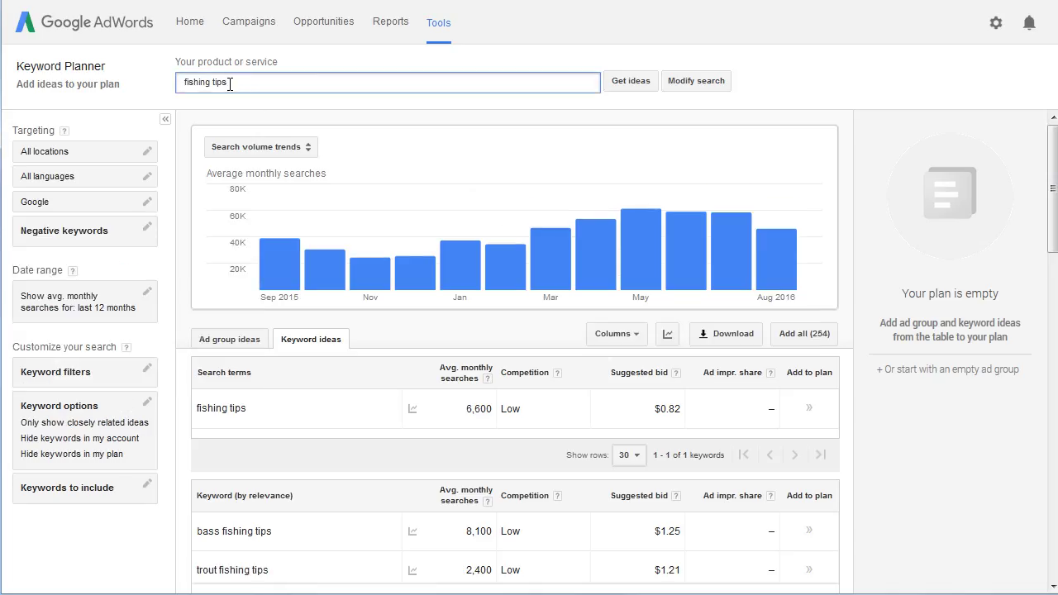
drag(187, 82, 228, 83)
click(247, 86)
drag(182, 83, 246, 83)
click(245, 82)
key(BackSpace)
text(s)
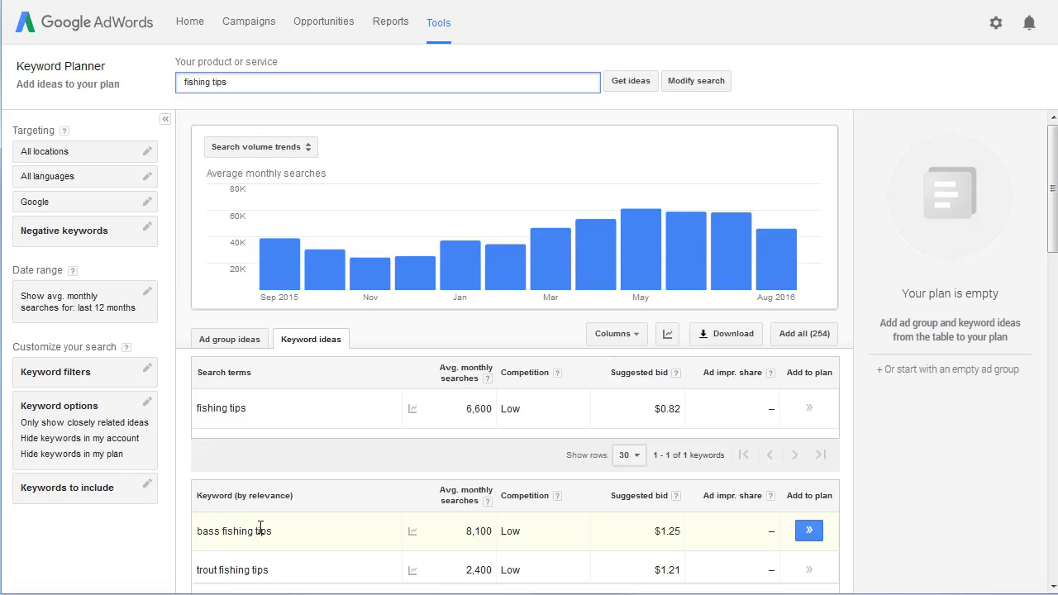
mouse_move(405, 530)
key(BackSpace)
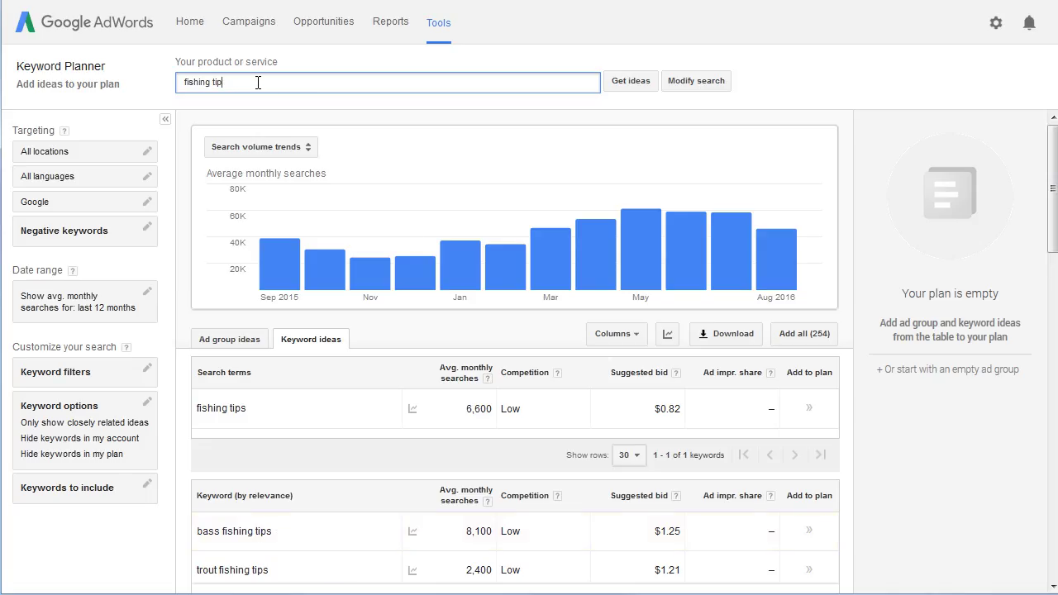
click(640, 82)
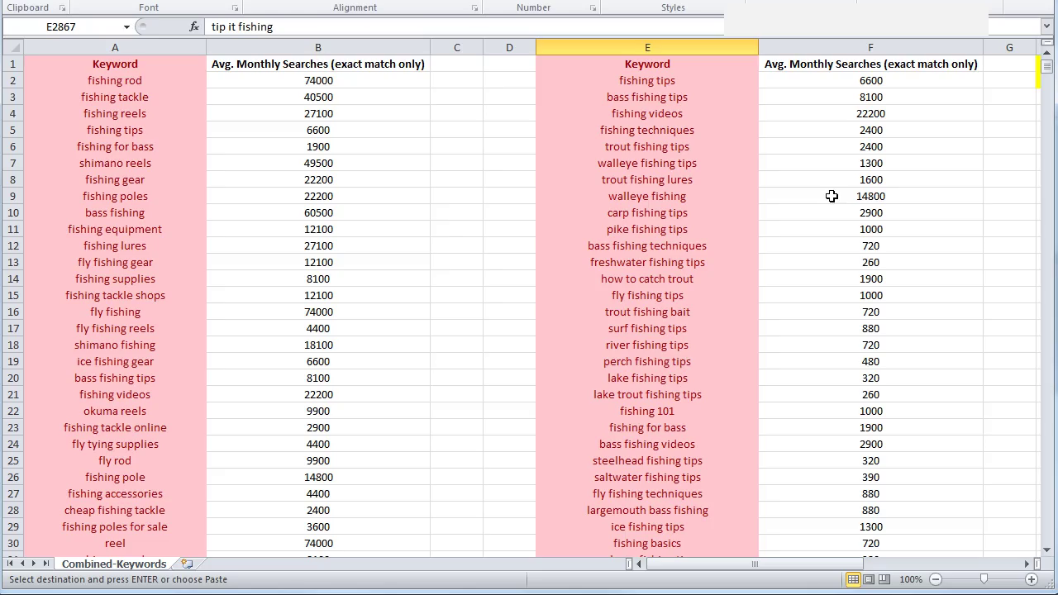
click(319, 181)
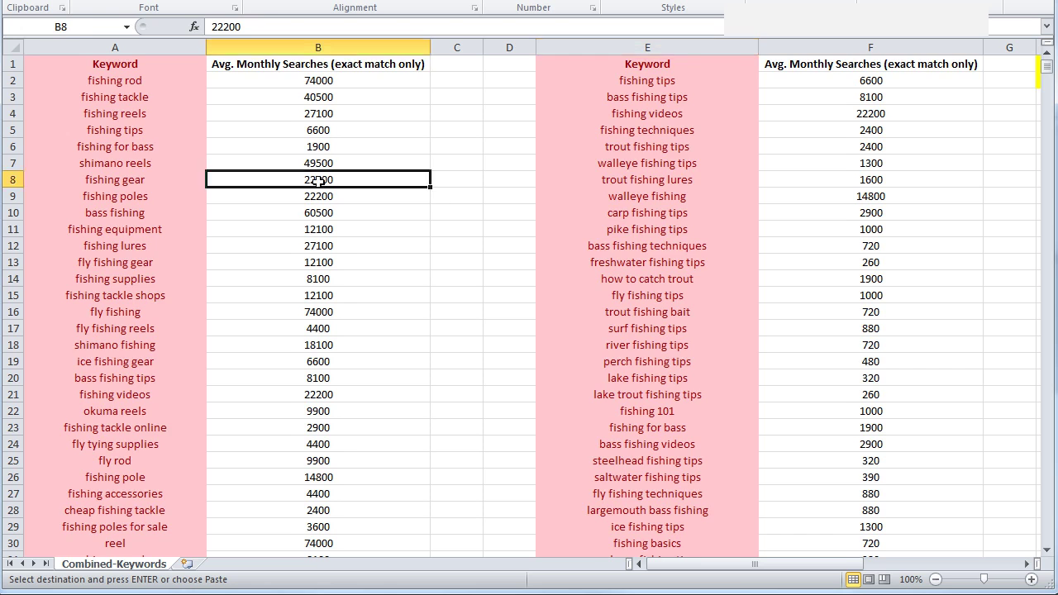
scroll(319, 181, down, 7)
scroll(300, 278, down, 14)
scroll(297, 277, down, 8)
scroll(293, 272, down, 13)
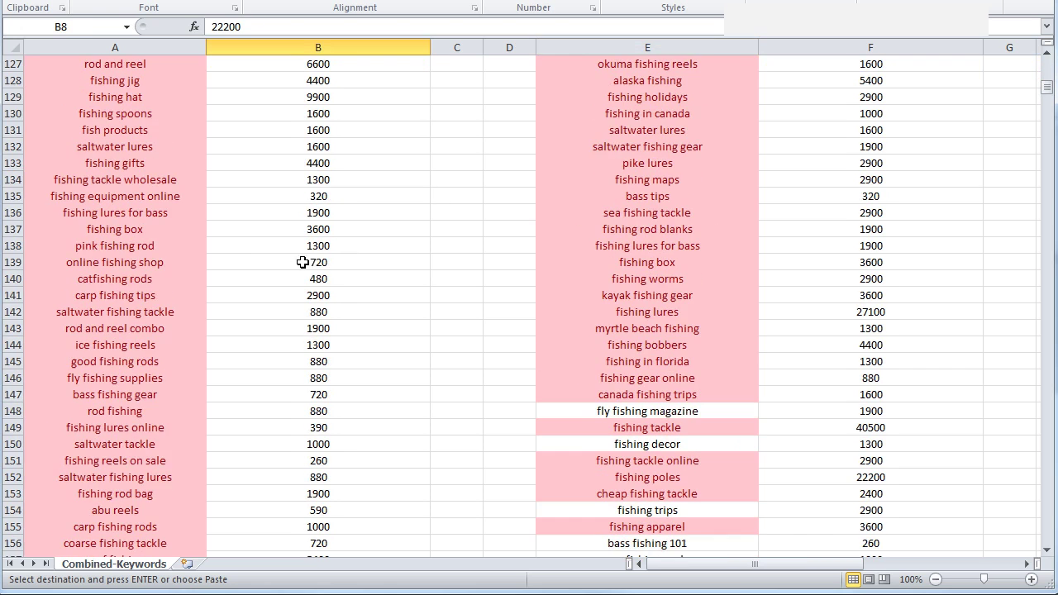
mouse_move(1046, 87)
mouse_down()
mouse_move(1046, 191)
mouse_move(1047, 182)
mouse_up()
drag(64, 78, 239, 83)
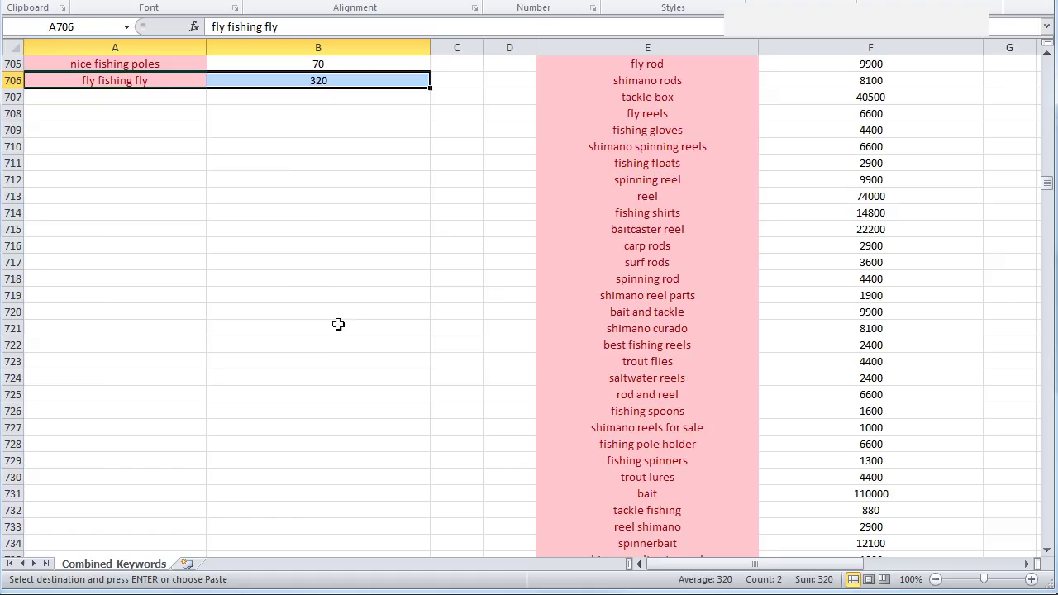
scroll(347, 335, up, 5)
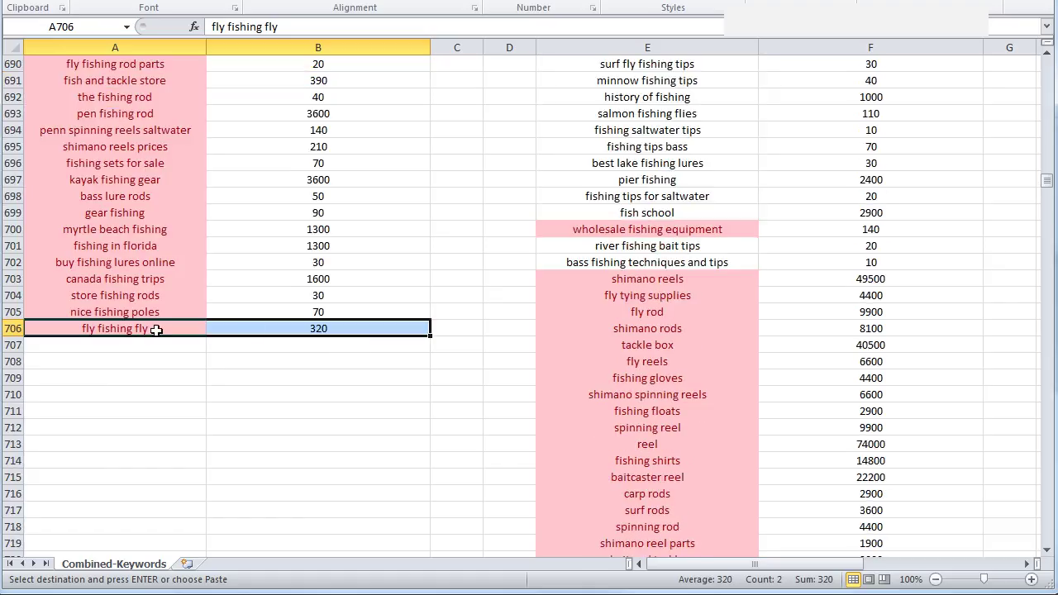
drag(156, 329, 251, 123)
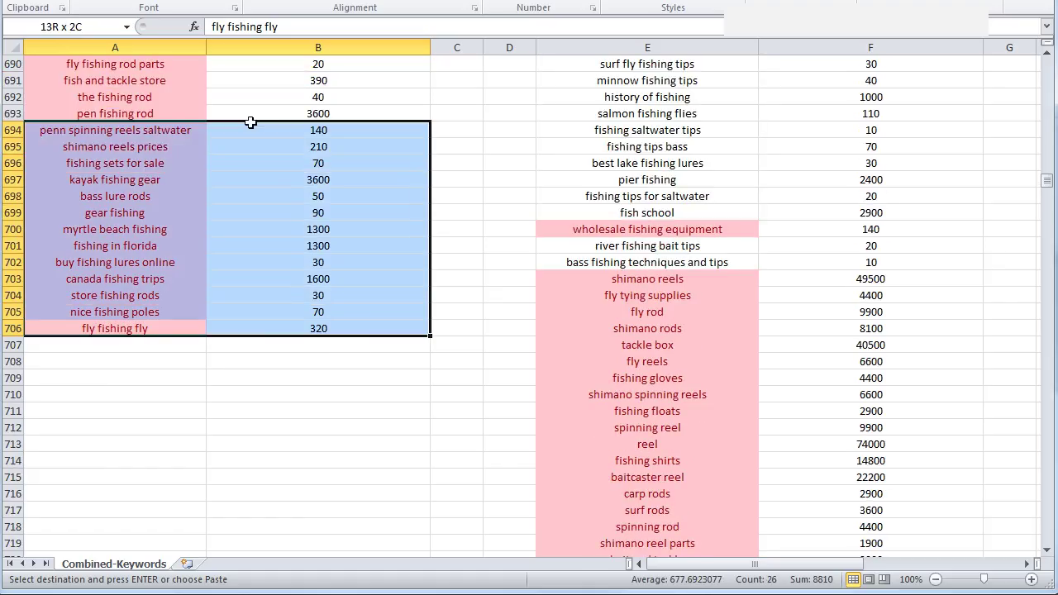
click(252, 259)
mouse_move(107, 328)
mouse_down()
mouse_move(311, 329)
mouse_move(305, 162)
mouse_up()
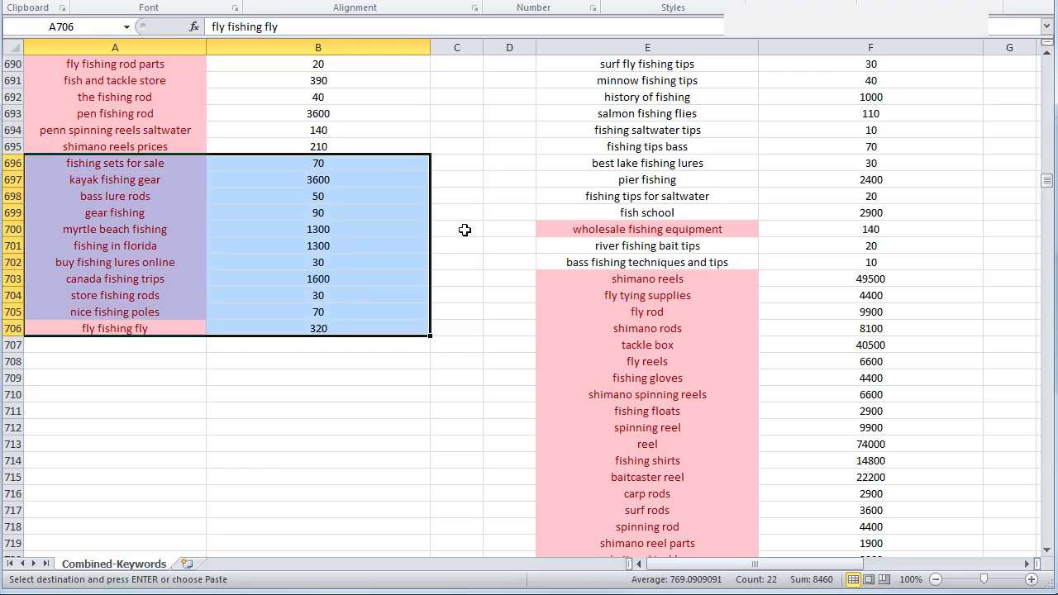
click(988, 146)
drag(1040, 178, 1038, 71)
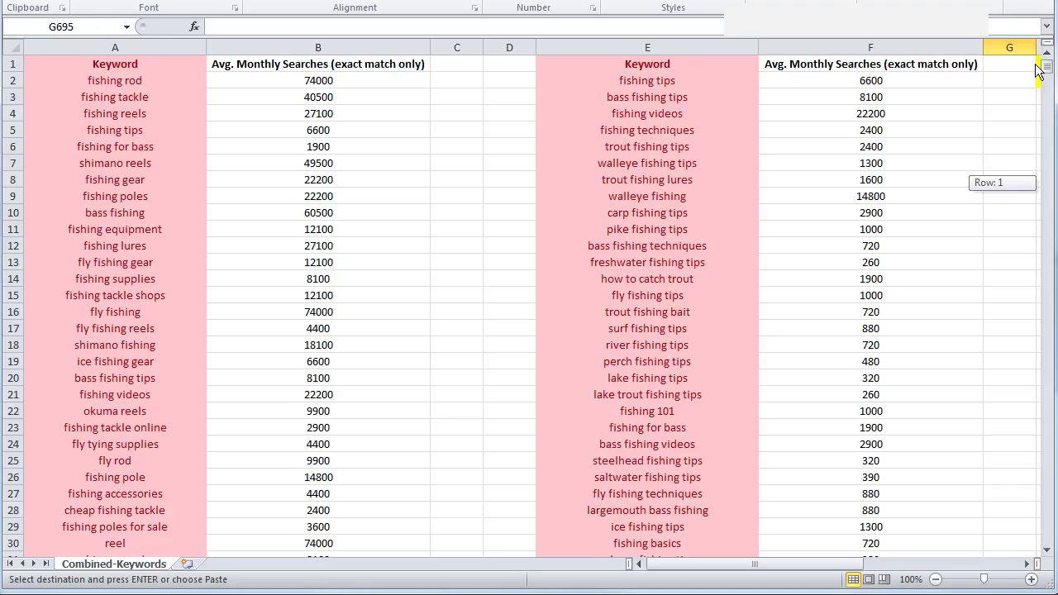
drag(1038, 70, 1032, 116)
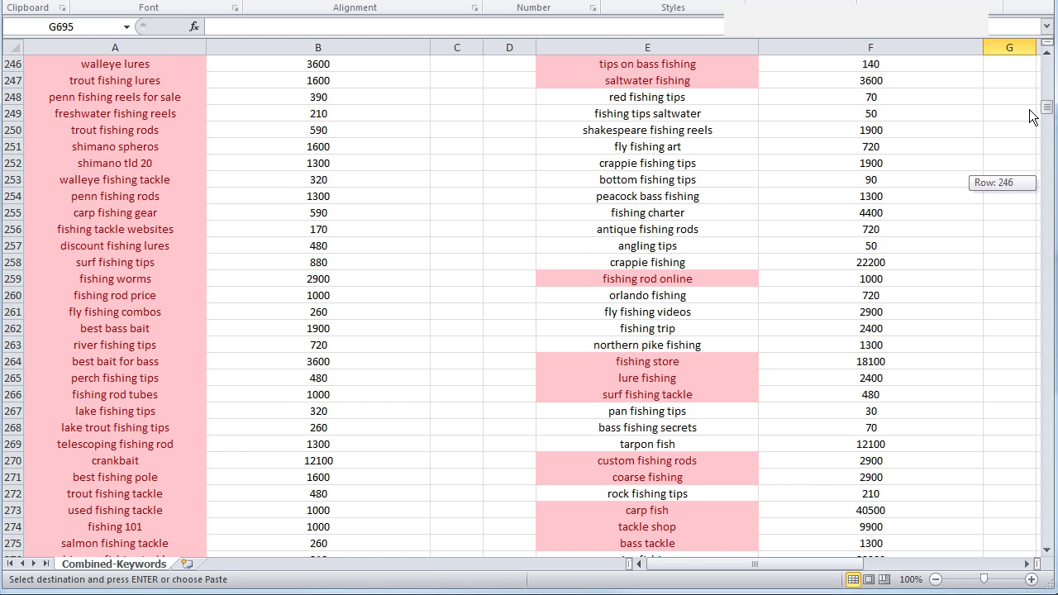
mouse_move(1032, 116)
mouse_down()
mouse_move(1010, 404)
mouse_move(1028, 555)
mouse_up()
click(698, 544)
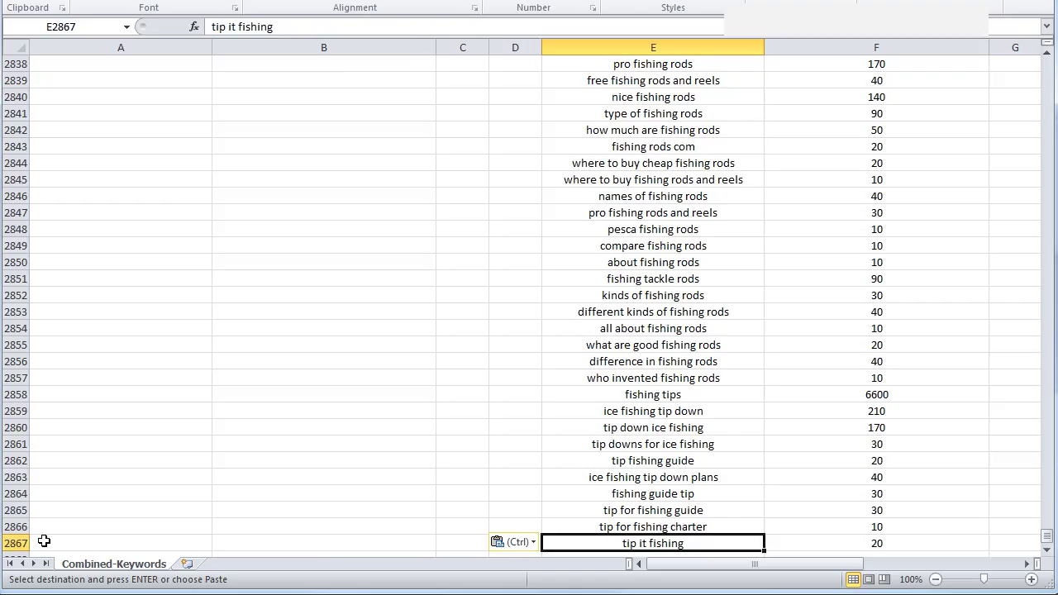
mouse_move(1051, 539)
mouse_down()
mouse_move(1033, 166)
mouse_move(1038, 184)
mouse_up()
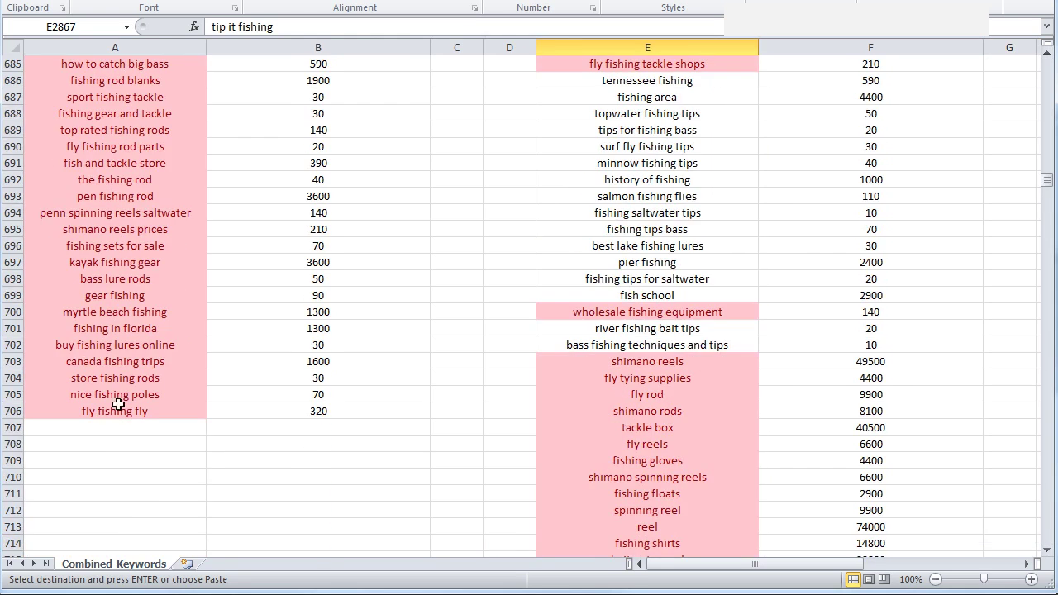
drag(117, 405, 278, 406)
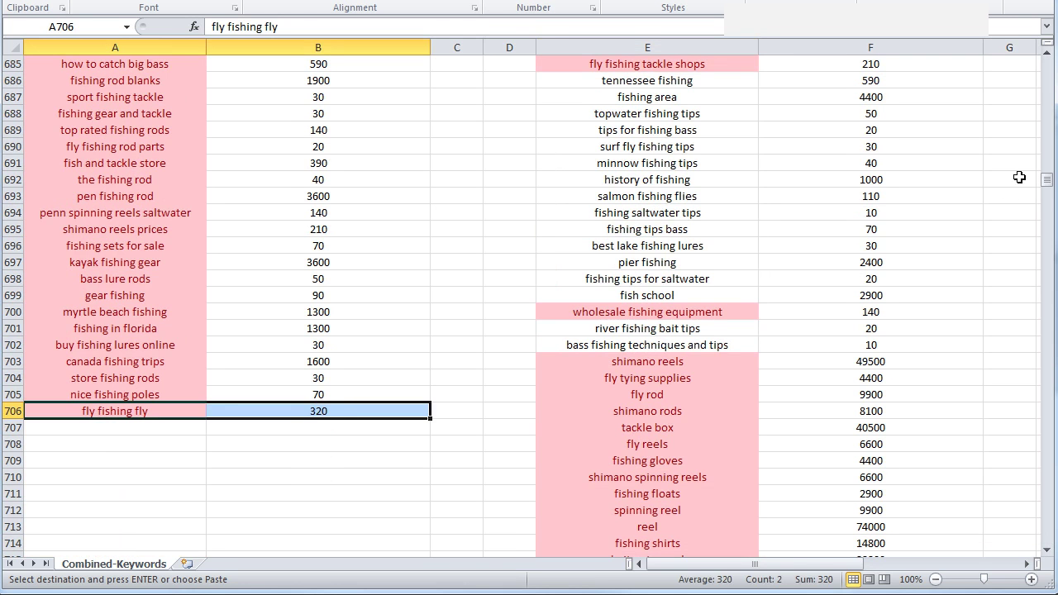
drag(1046, 180, 1042, 66)
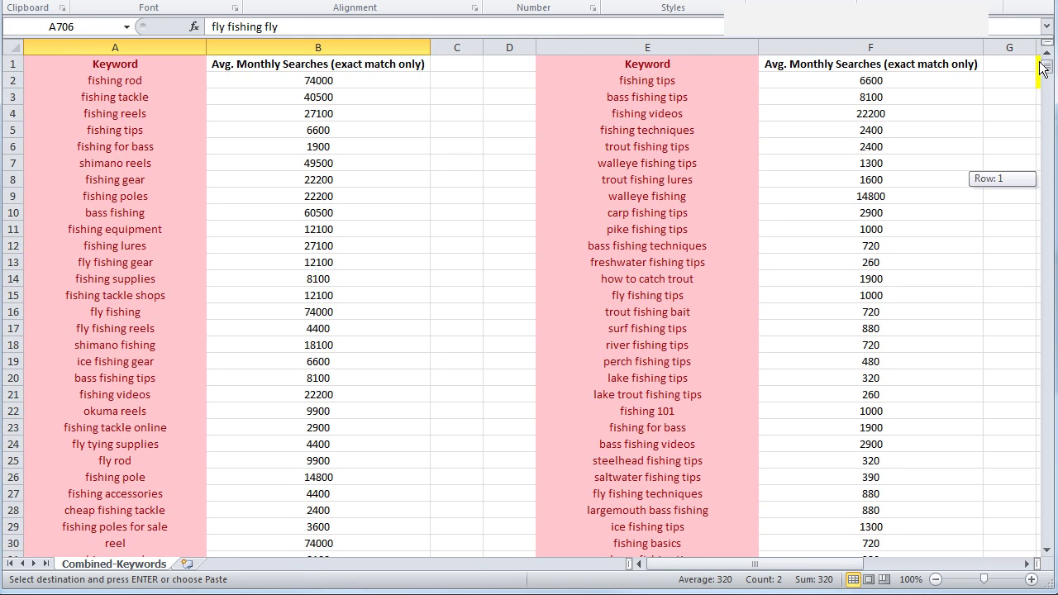